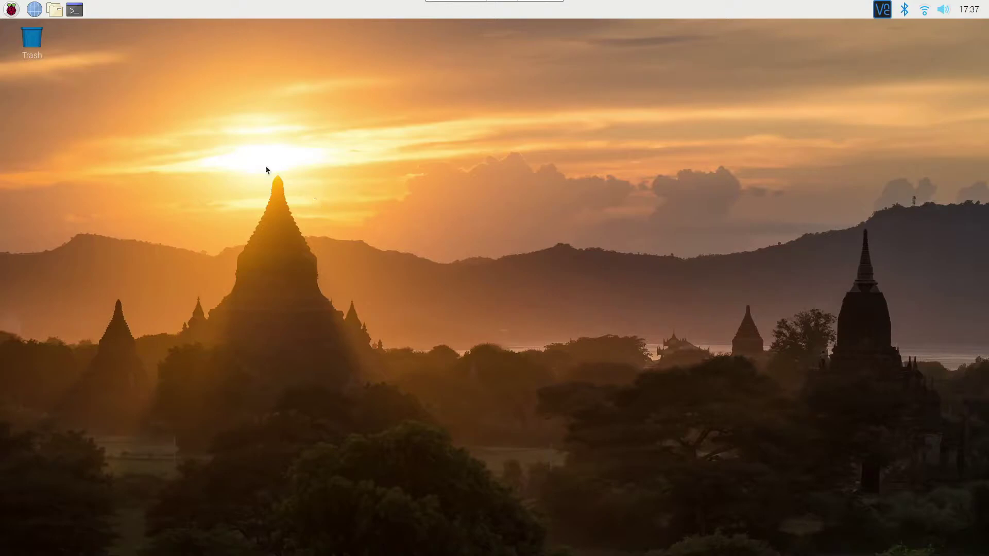
- Browse the Raspberry applications menu, close it, then reopen it
{"action": "left_click", "coordinate": [12, 9]}
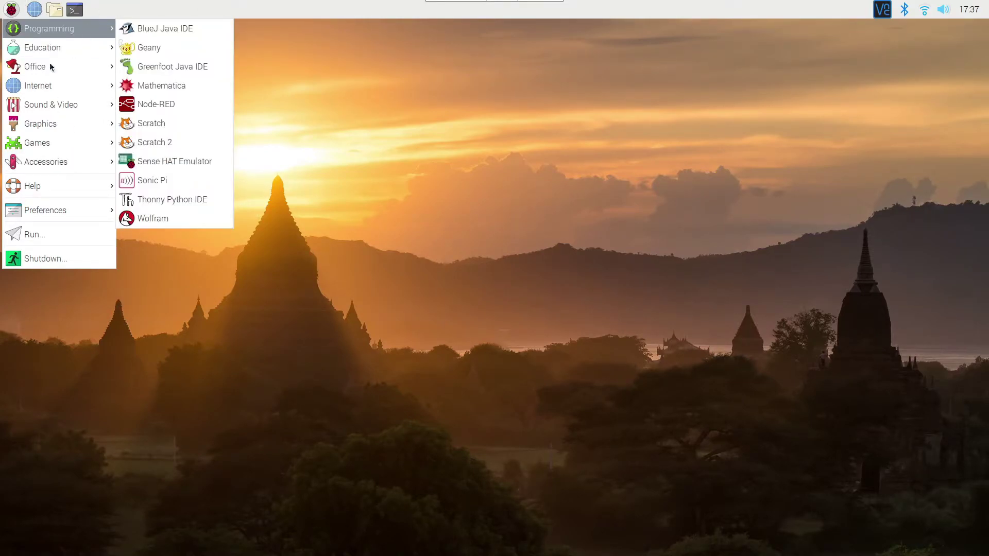
{"action": "mouse_move", "coordinate": [49, 29]}
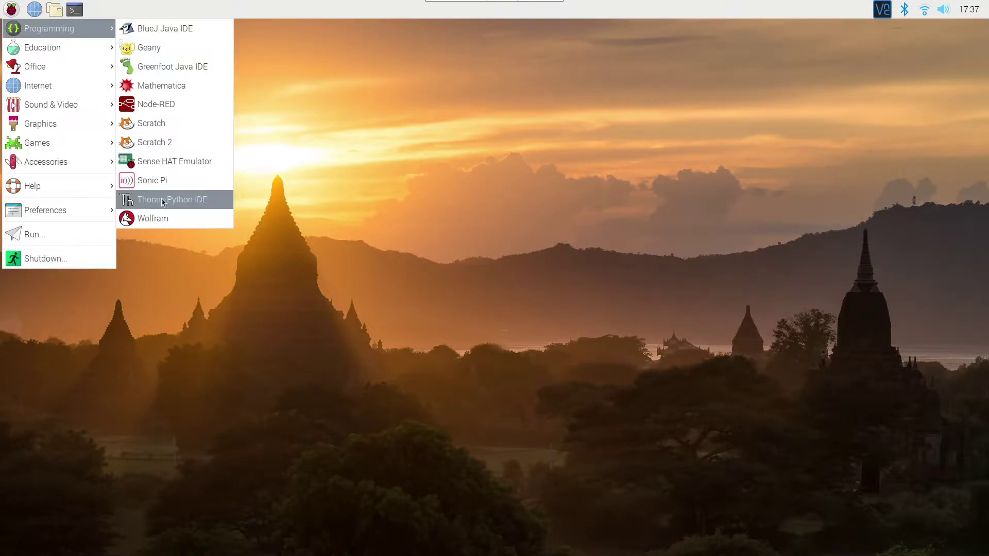
{"action": "left_click", "coordinate": [317, 147]}
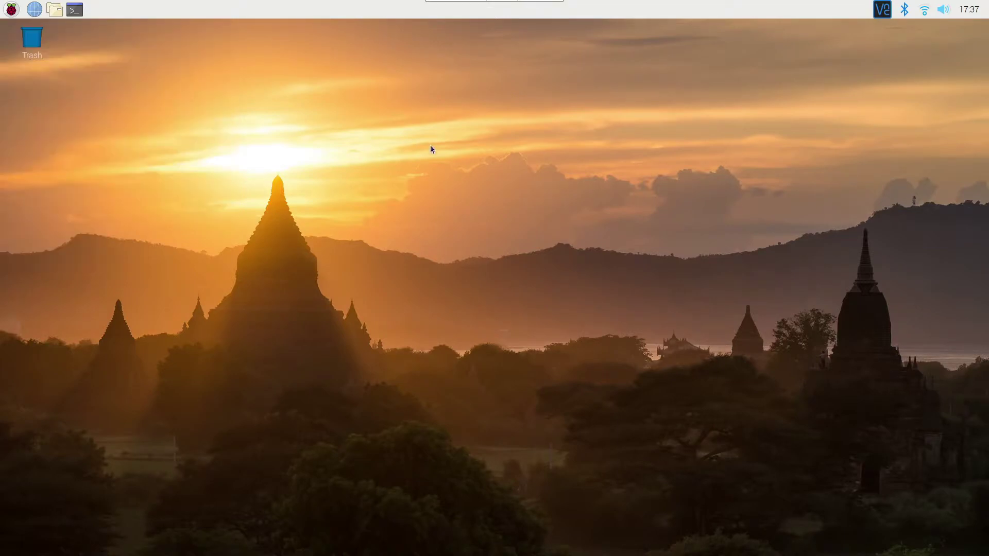
{"action": "left_click", "coordinate": [12, 10]}
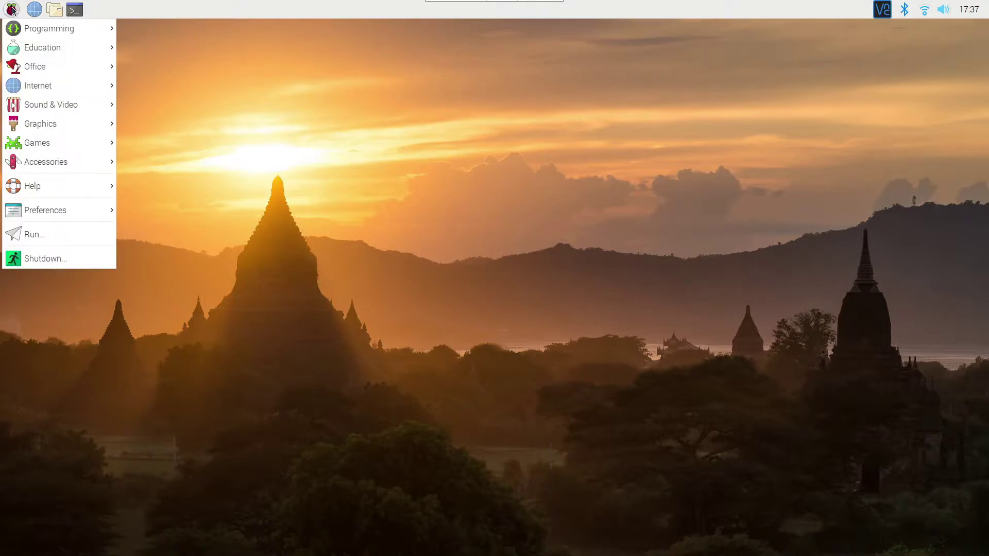
{"action": "mouse_move", "coordinate": [47, 210]}
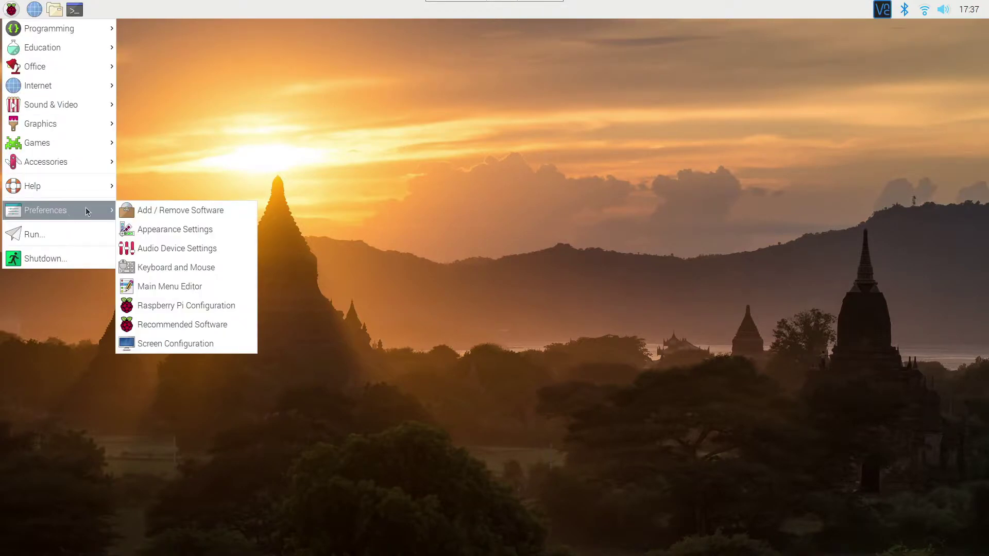
- Install Mu from the Programming category in Recommended Software and dismiss the completion dialog
{"action": "left_click", "coordinate": [165, 328]}
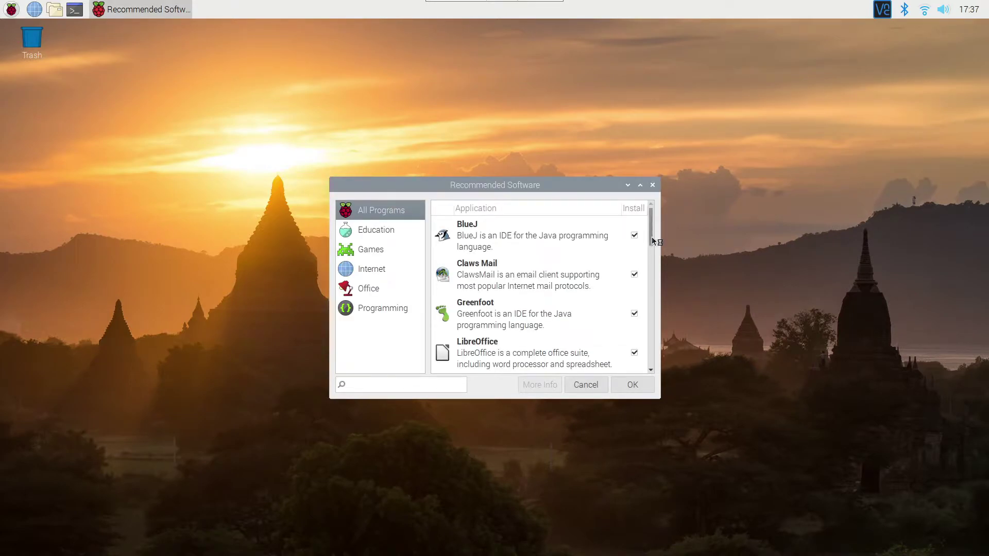
{"action": "mouse_move", "coordinate": [652, 232]}
{"action": "left_mouse_down"}
{"action": "mouse_move", "coordinate": [649, 307]}
{"action": "mouse_move", "coordinate": [652, 221]}
{"action": "left_mouse_up"}
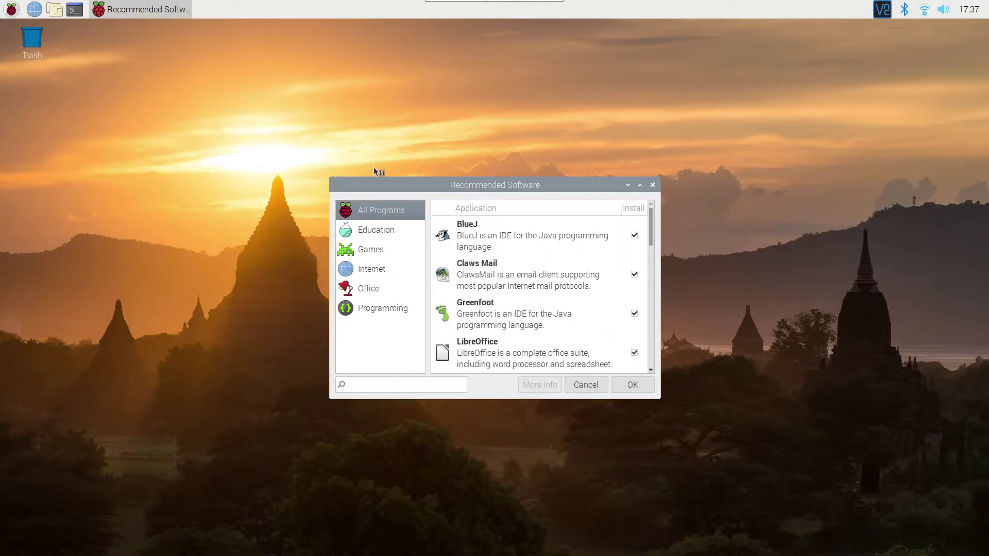
{"action": "left_click", "coordinate": [371, 312]}
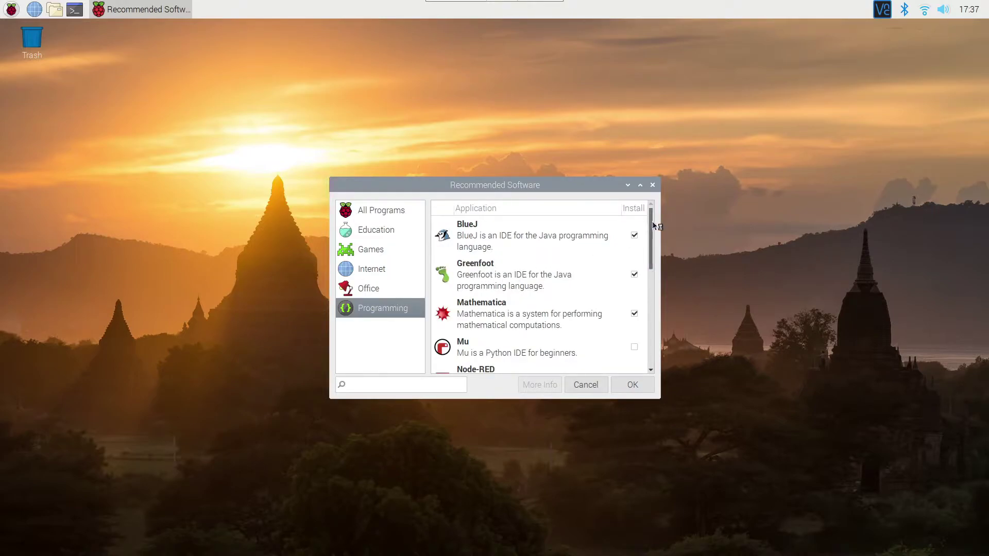
{"action": "scroll", "coordinate": [652, 221], "scroll_direction": "down", "scroll_amount": 1}
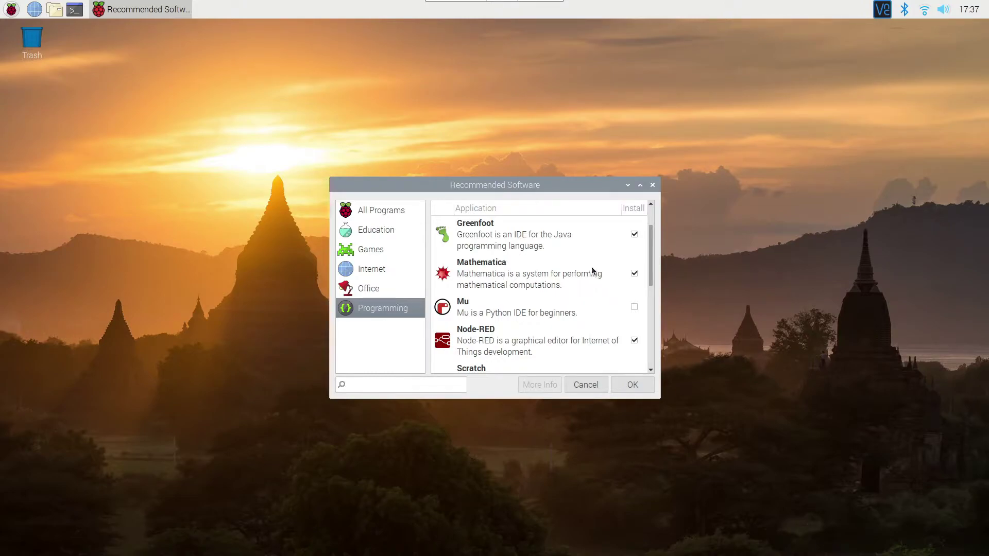
{"action": "left_click", "coordinate": [635, 308]}
{"action": "left_click", "coordinate": [635, 384]}
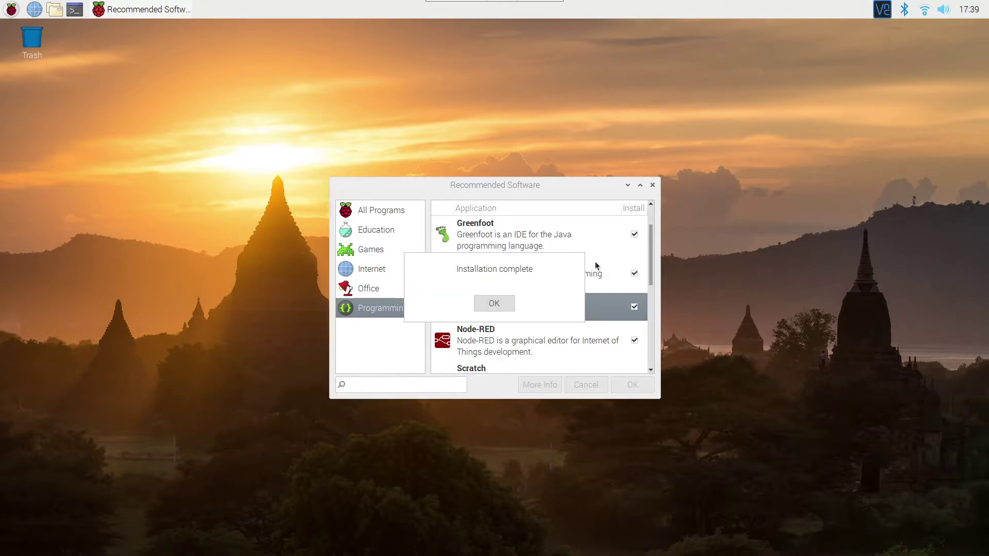
{"action": "left_click", "coordinate": [499, 304]}
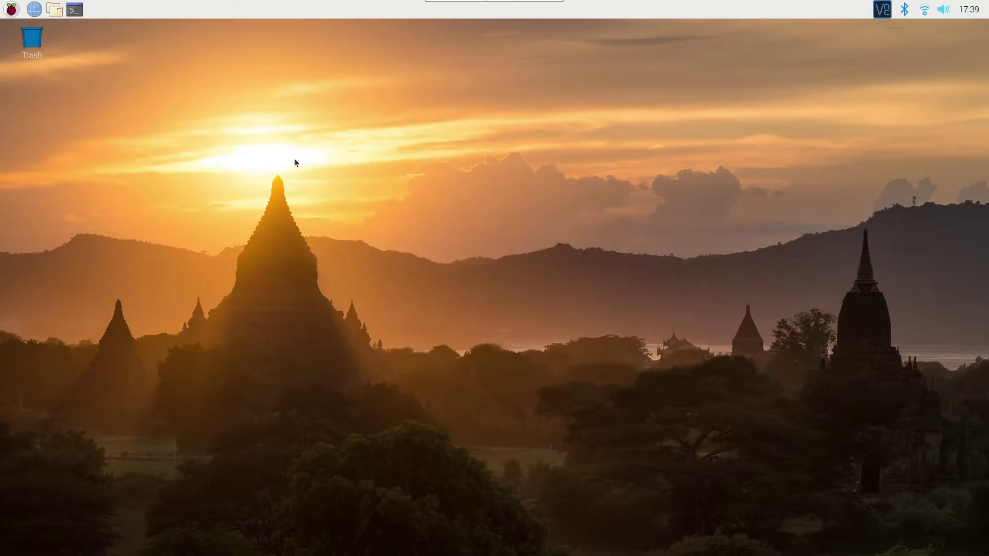
- Launch Mu from the Programming menu and choose Python 3 in Select Mode
{"action": "left_click", "coordinate": [12, 9]}
{"action": "mouse_move", "coordinate": [49, 29]}
{"action": "left_click", "coordinate": [175, 107]}
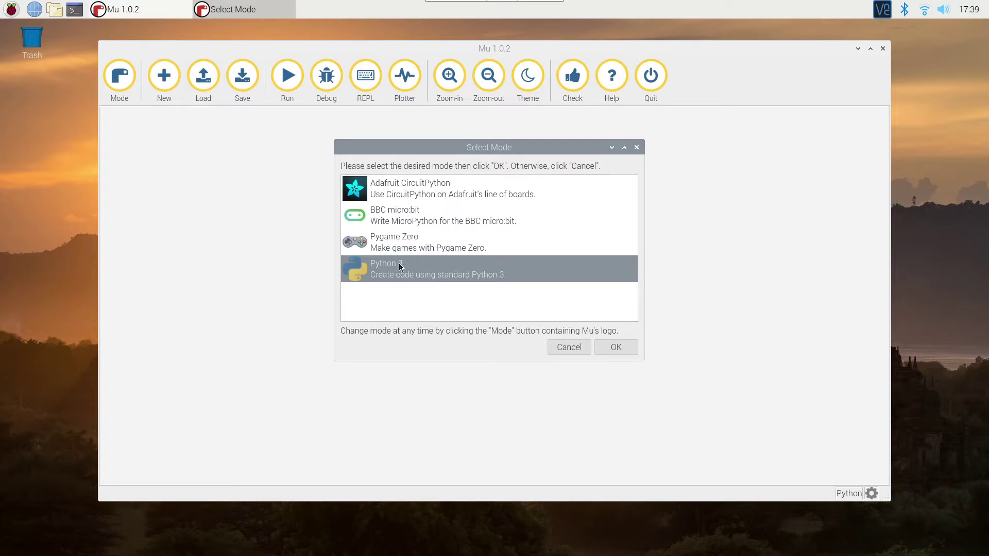
{"action": "left_click", "coordinate": [425, 252]}
{"action": "left_click", "coordinate": [527, 279]}
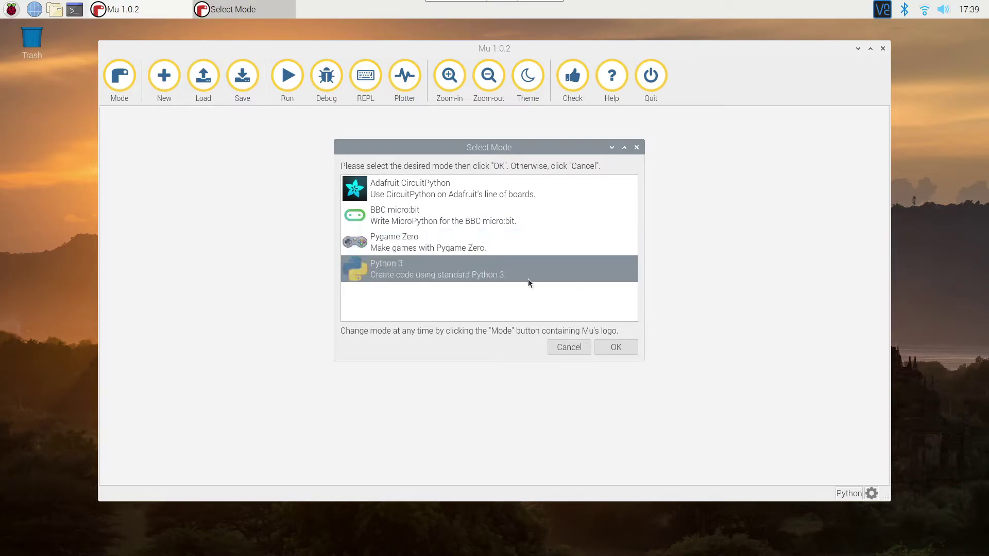
{"action": "left_click", "coordinate": [616, 346]}
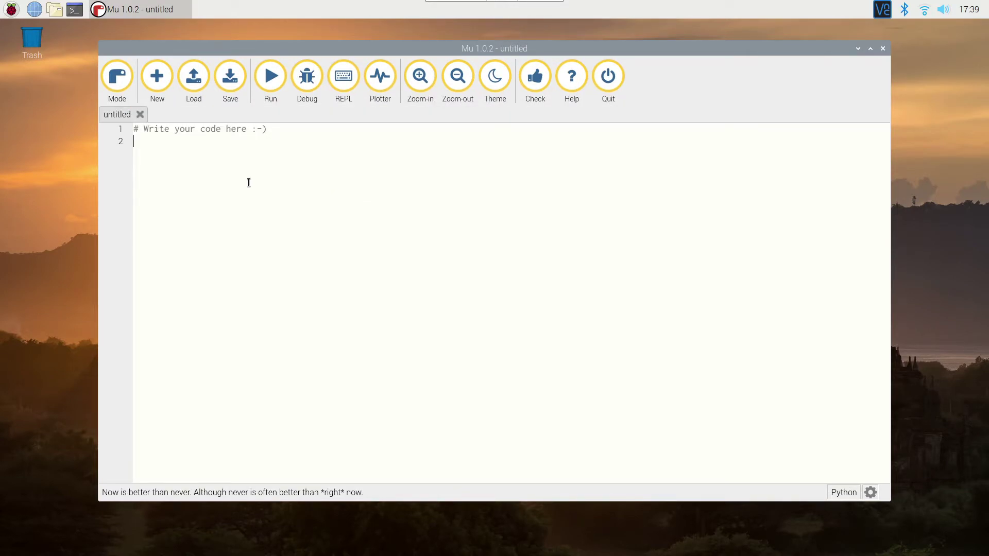
- Keep Python 3 mode and maximize the Mu window
{"action": "left_click", "coordinate": [117, 77]}
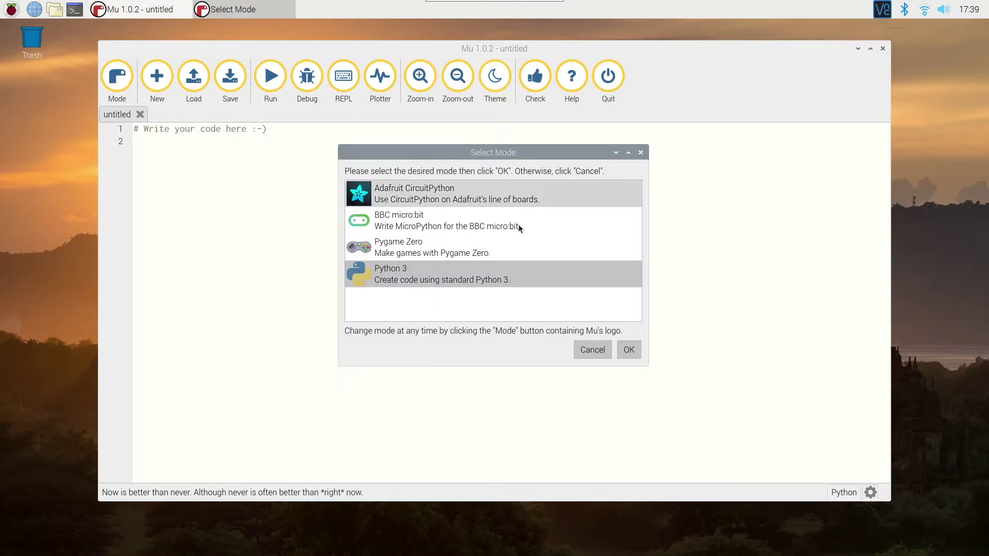
{"action": "left_click", "coordinate": [630, 349]}
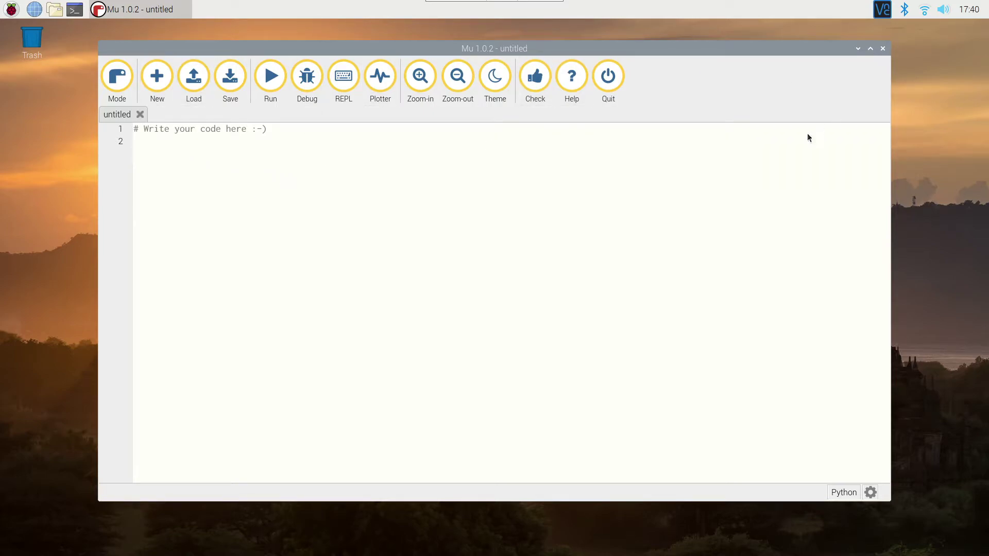
{"action": "left_click", "coordinate": [871, 50]}
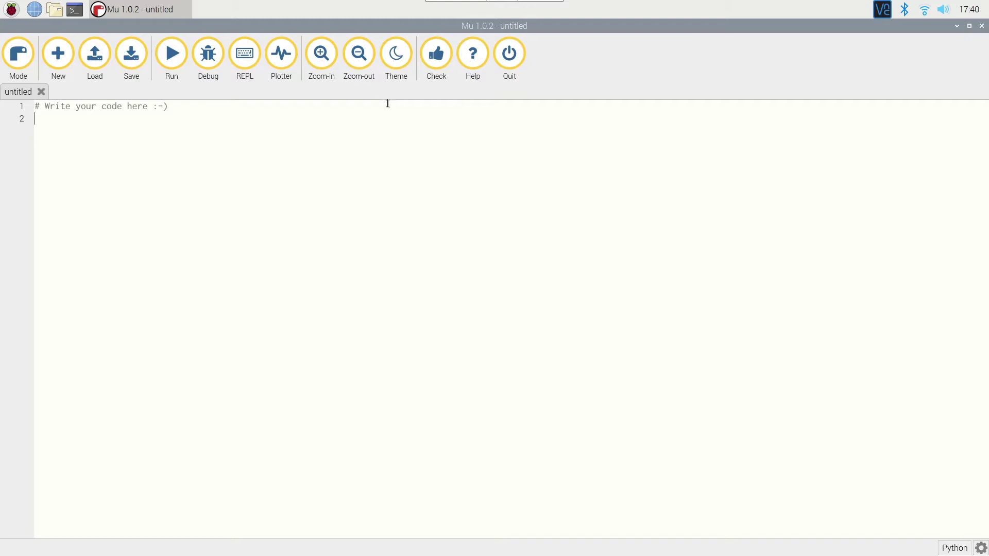
- Cycle through the editor themes until the dark grey theme is shown
{"action": "left_click", "coordinate": [396, 58]}
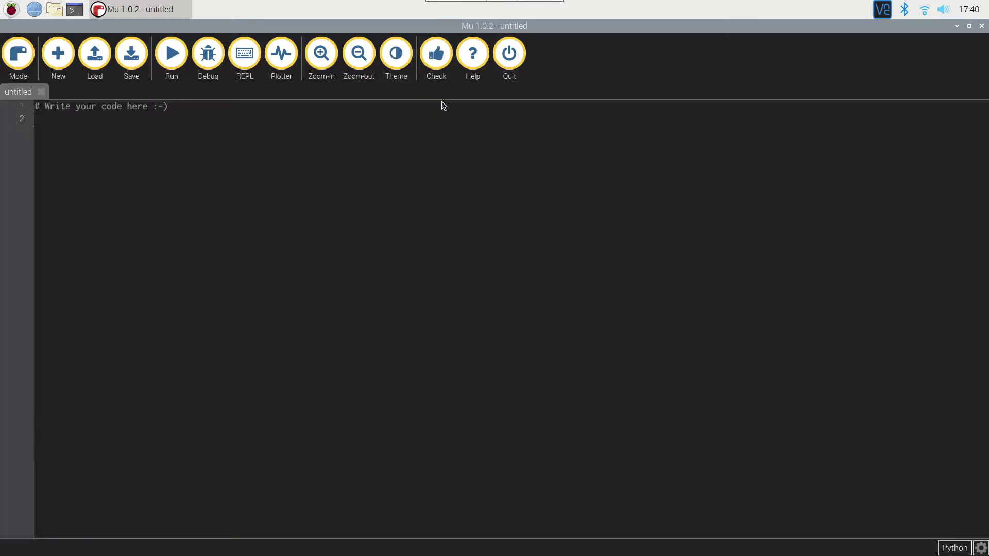
{"action": "left_click", "coordinate": [396, 55]}
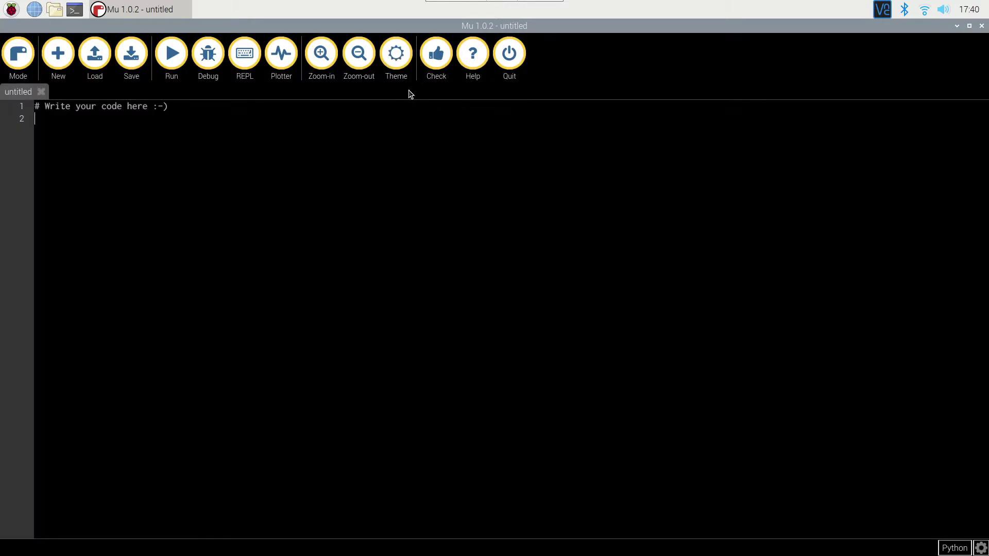
{"action": "left_click", "coordinate": [400, 64]}
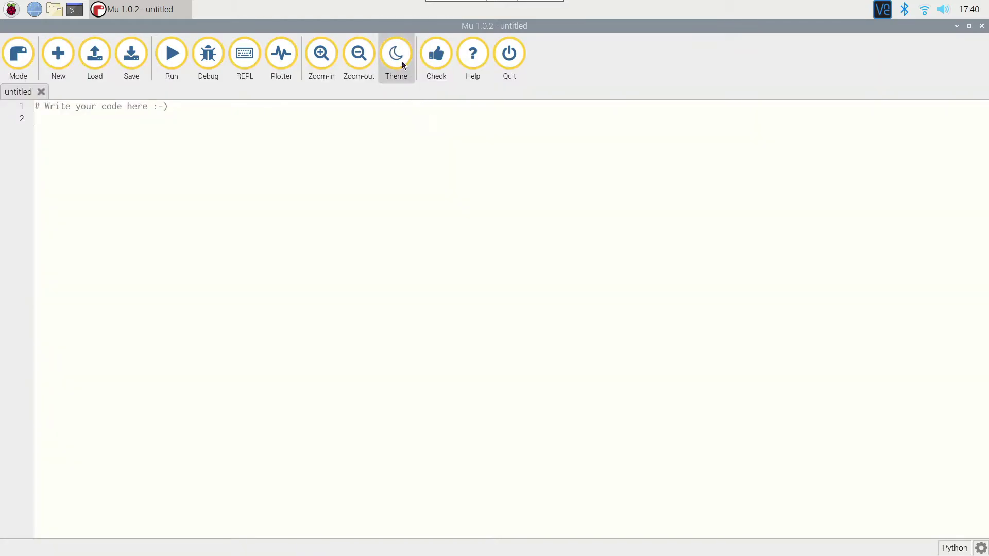
{"action": "left_click", "coordinate": [400, 62]}
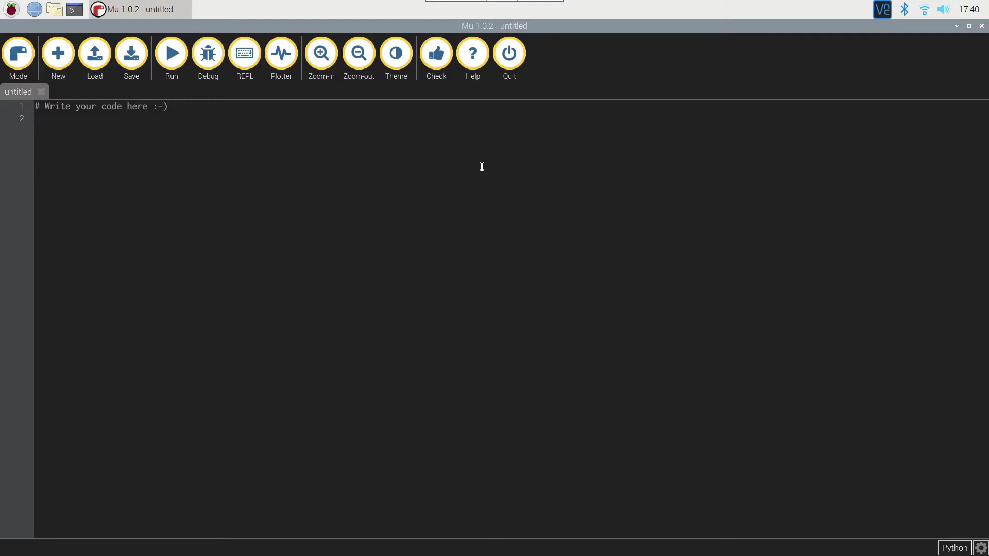
- Replace the placeholder with 'from gpiozero import LED', a blank line, and 'red = LED(2'
{"action": "key", "text": "ctrl+a"}
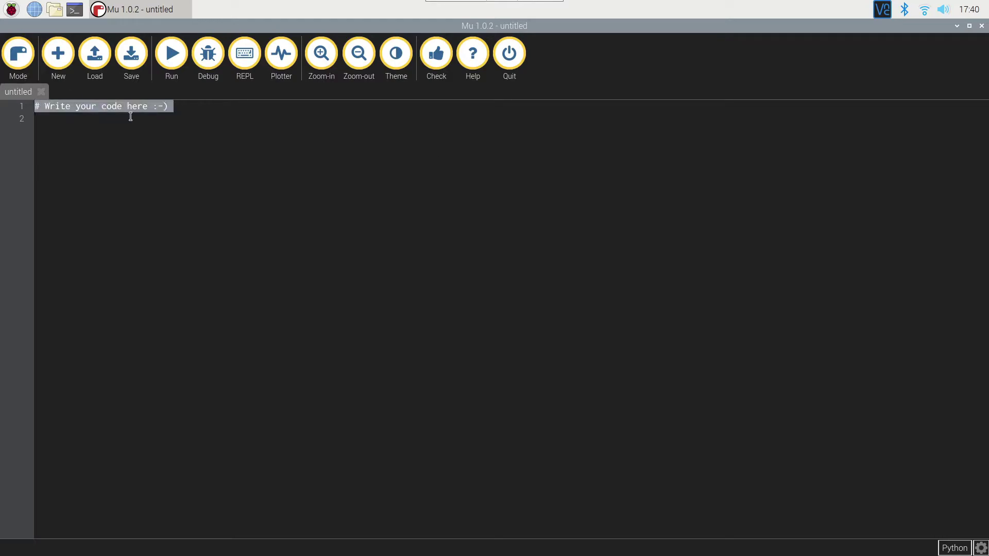
{"action": "key", "text": "Delete"}
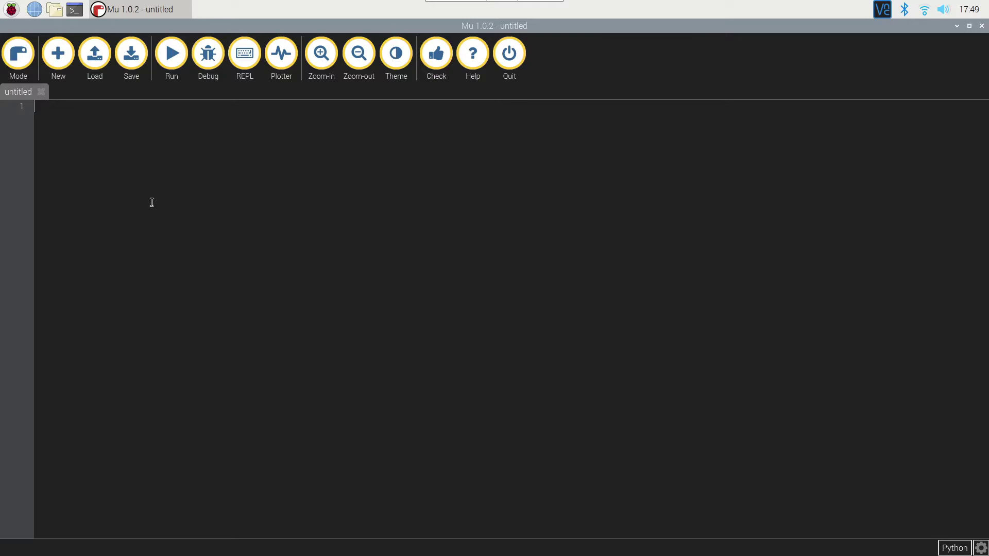
{"action": "type", "text": "from gpio"}
{"action": "key", "text": "Tab"}
{"action": "type", "text": "import LED"}
{"action": "key", "text": "Escape"}
{"action": "key", "text": "Return"}
{"action": "key", "text": "Return"}
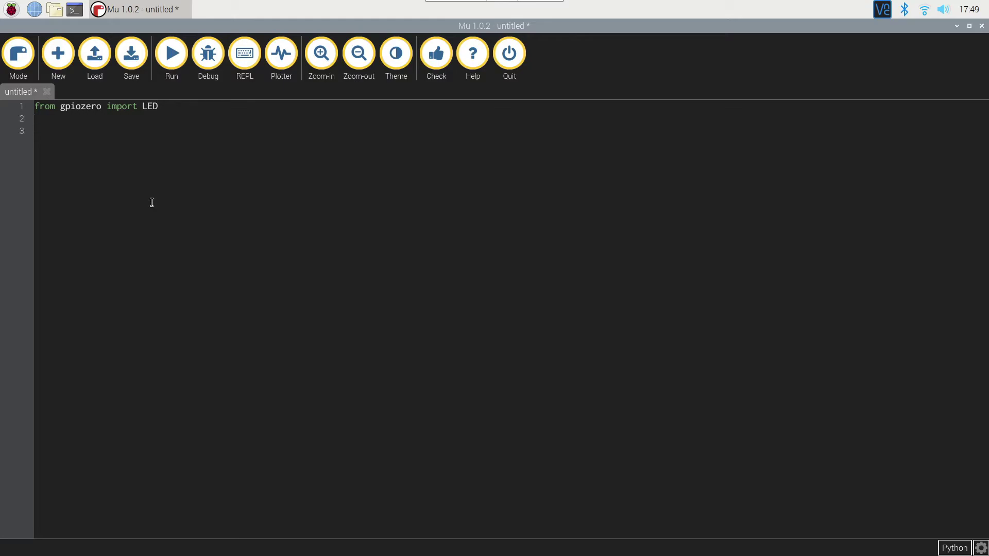
{"action": "type", "text": "red"}
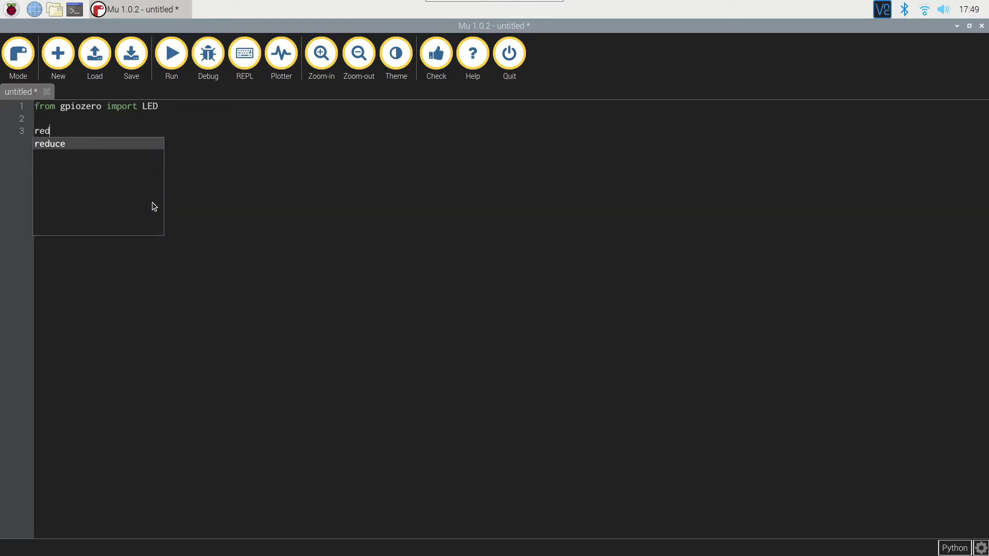
{"action": "type", "text": " ="}
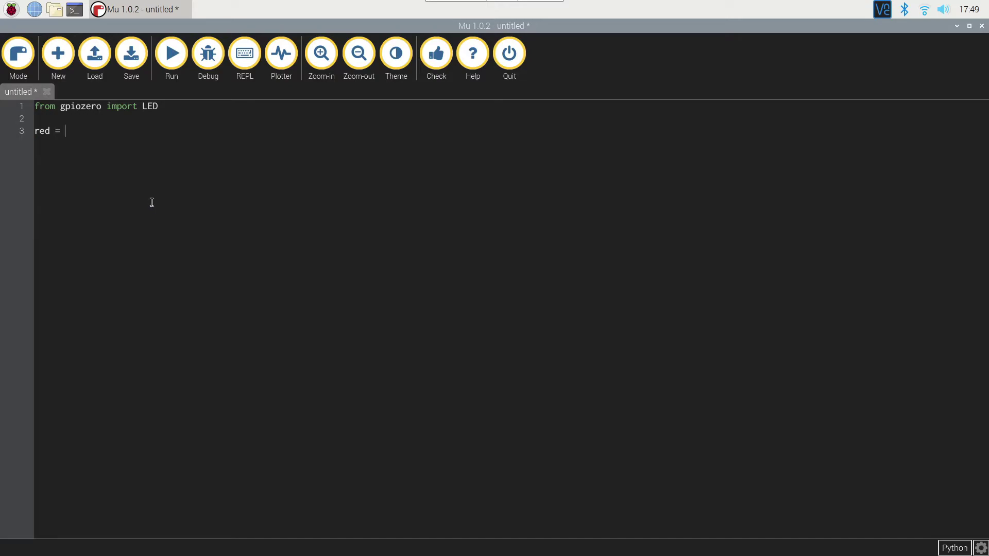
{"action": "type", "text": " LED"}
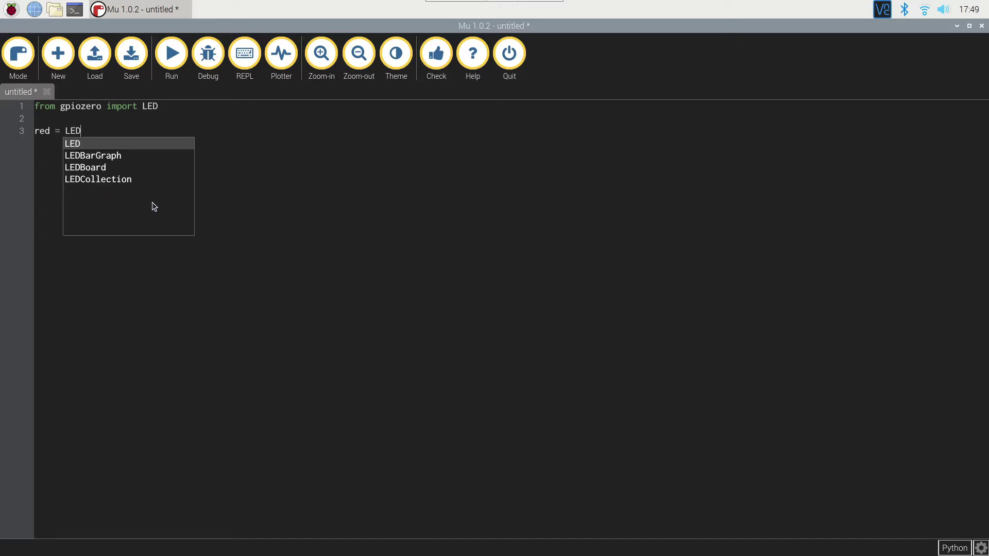
{"action": "type", "text": "("}
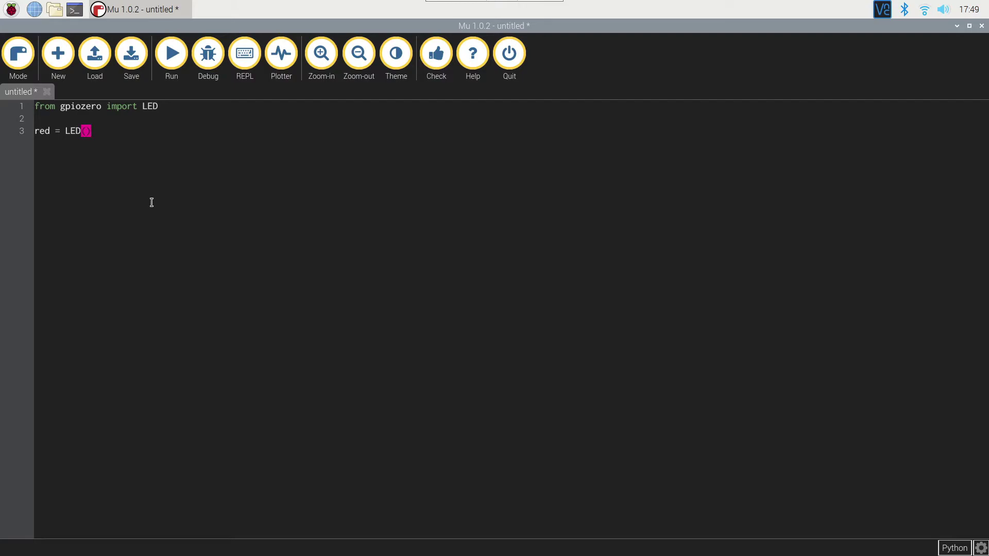
{"action": "type", "text": "2"}
- Add a blank line after red = LED(2) and begin red.off() on line 5
{"action": "key", "text": "Return"}
{"action": "type", "text": "red"}
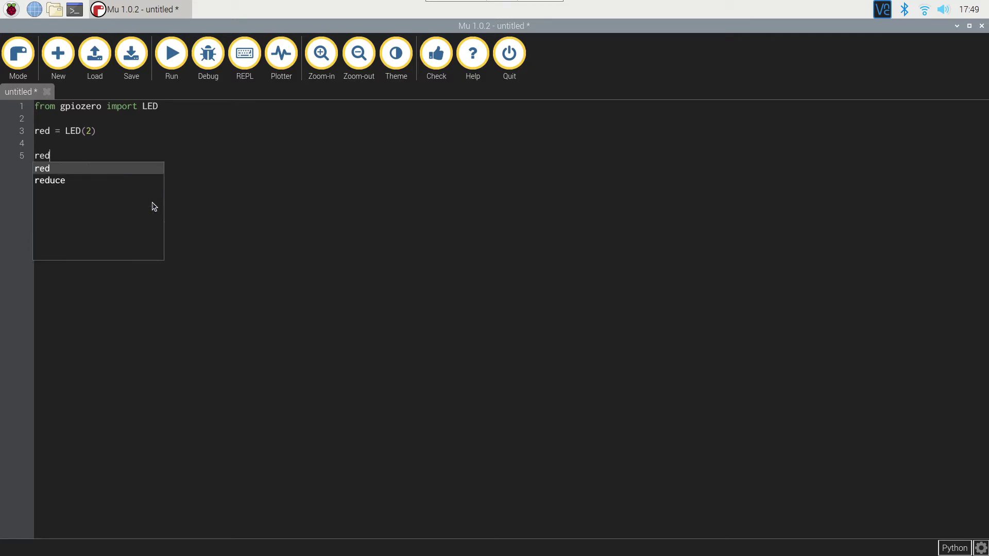
{"action": "type", "text": ".off"}
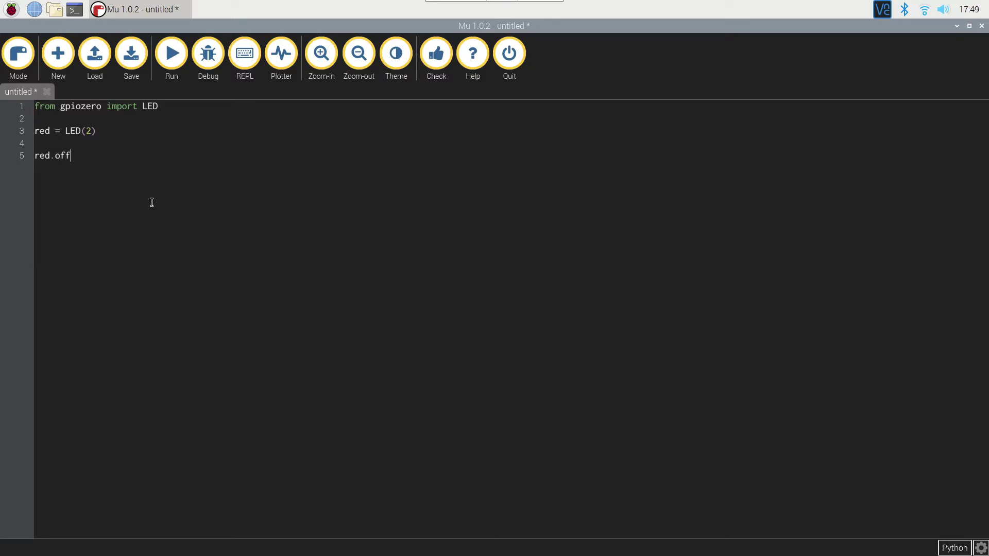
{"action": "type", "text": "("}
- Run the script, saving it as mu_led.py when prompted
{"action": "left_click", "coordinate": [171, 58]}
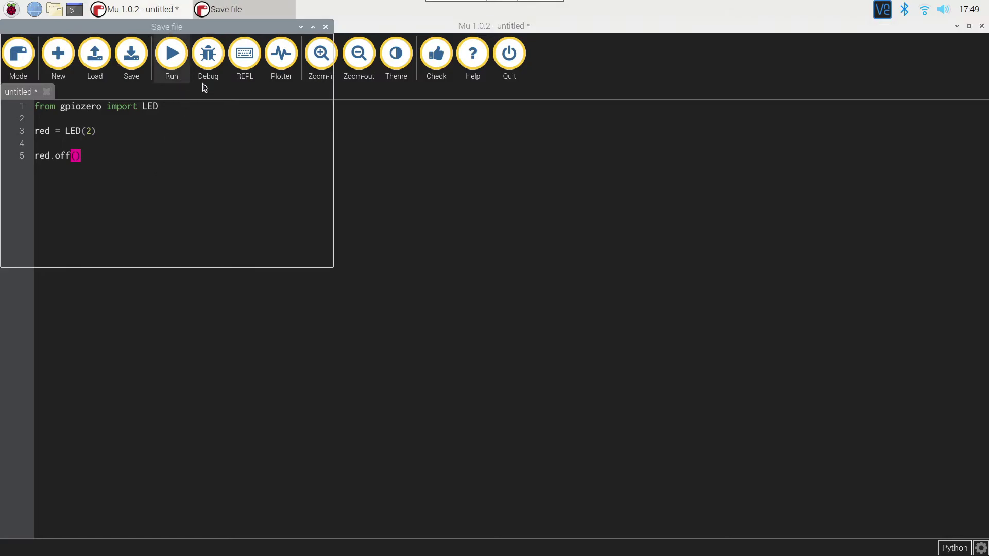
{"action": "left_click", "coordinate": [115, 227]}
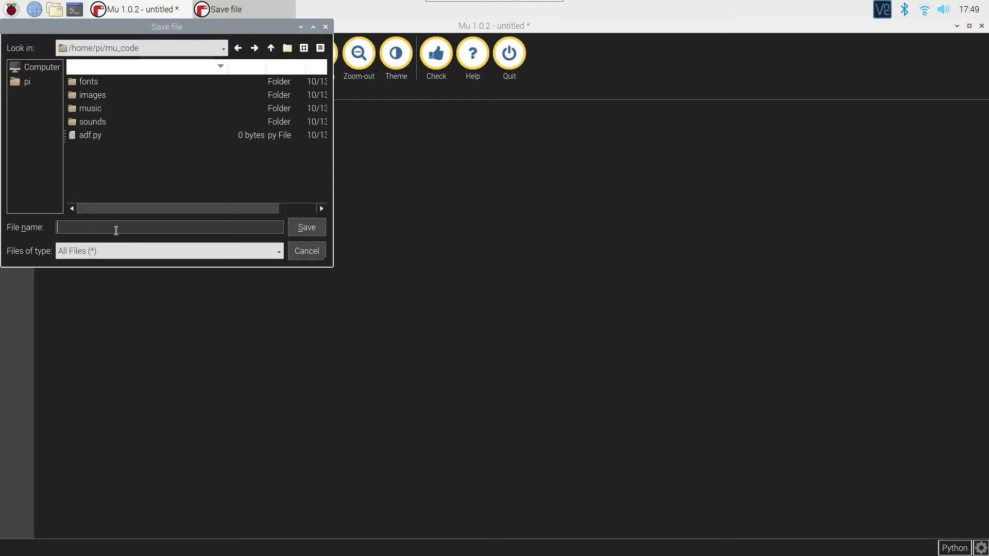
{"action": "type", "text": "mu"}
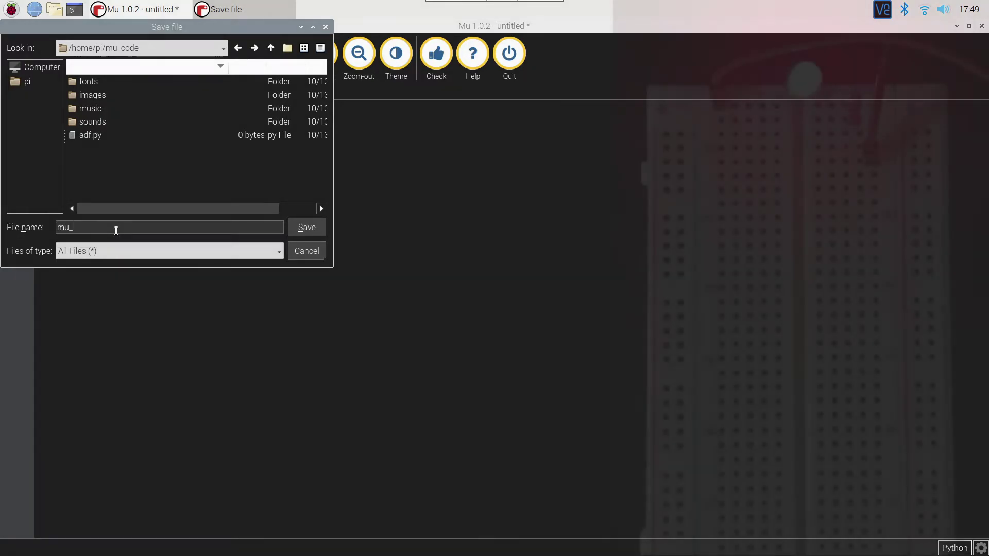
{"action": "type", "text": "_led"}
{"action": "left_click", "coordinate": [307, 228]}
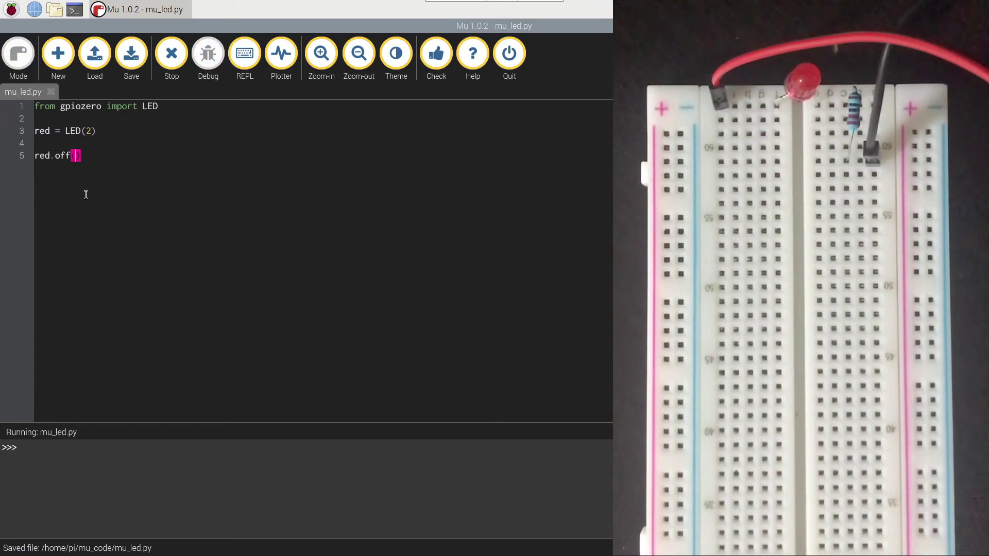
- Change red.off() to red.on(), save, then run and stop the script
{"action": "key", "text": "BackSpace"}
{"action": "key", "text": "BackSpace"}
{"action": "key", "text": "BackSpace"}
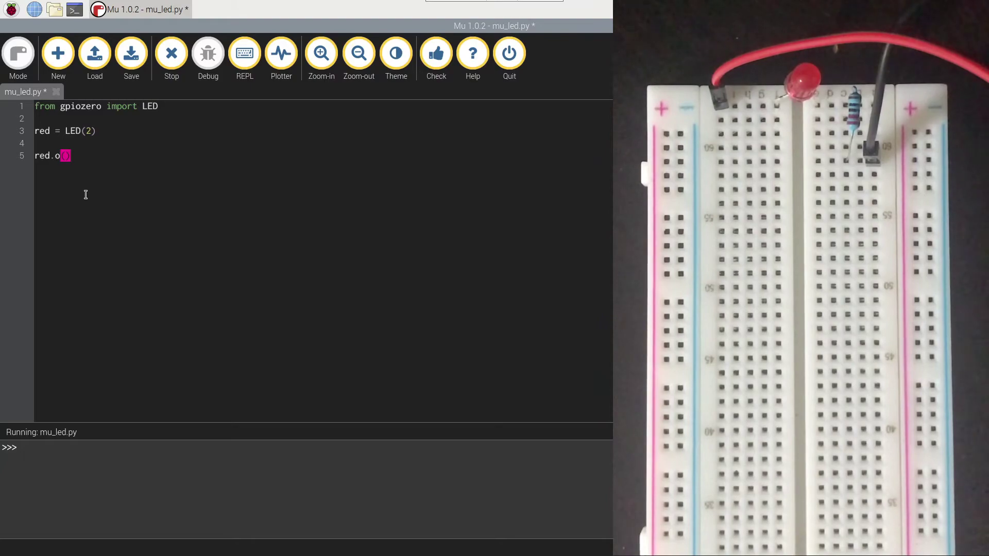
{"action": "type", "text": "n()"}
{"action": "key", "text": "ctrl+s"}
{"action": "left_click", "coordinate": [172, 52]}
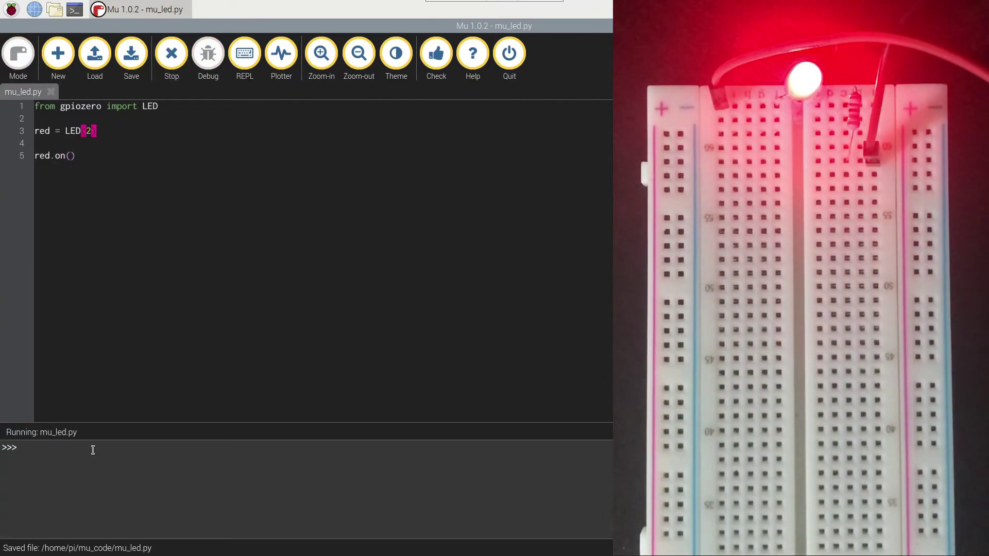
{"action": "left_click", "coordinate": [171, 53]}
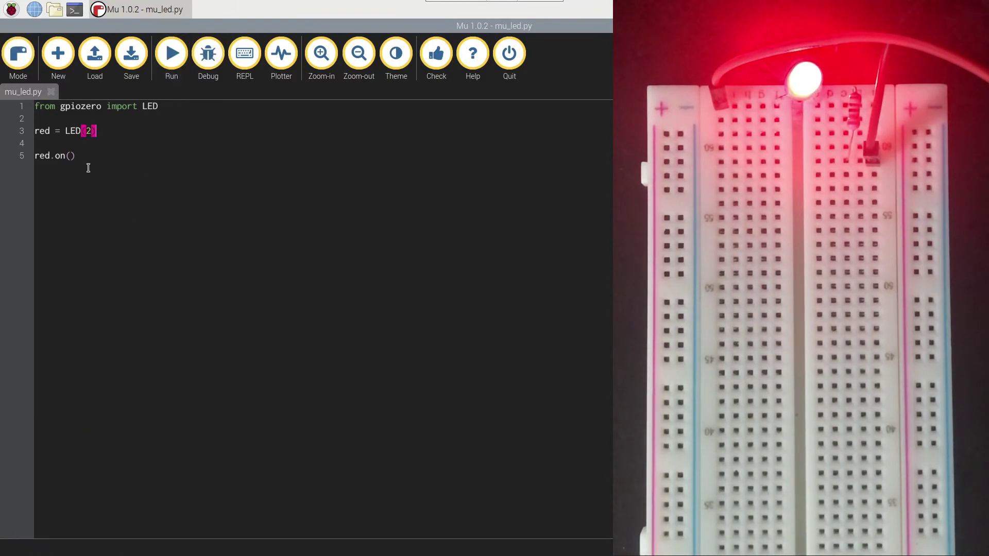
{"action": "left_click", "coordinate": [181, 106]}
- Add 'from time import sleep' below the gpiozero import and save
{"action": "key", "text": "Return"}
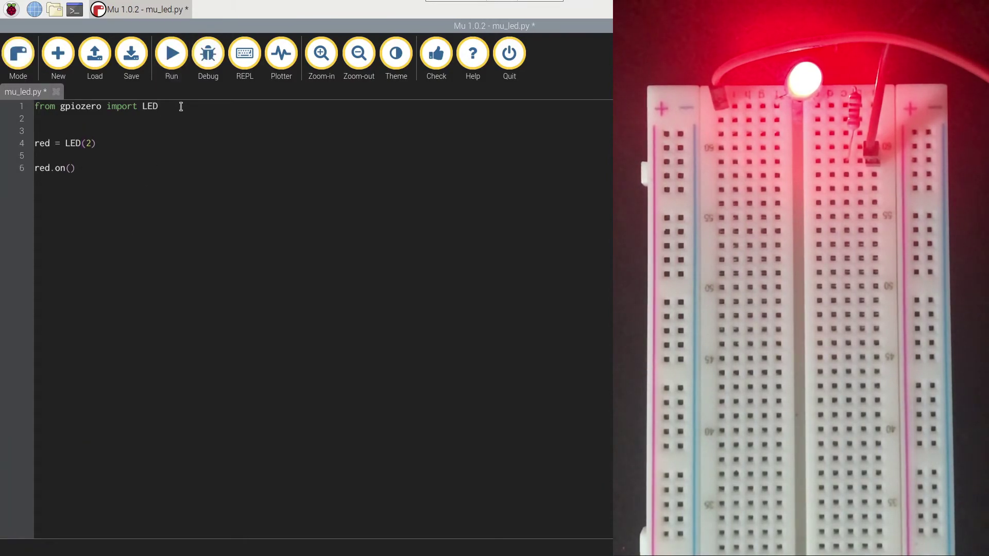
{"action": "type", "text": "from time i"}
{"action": "type", "text": "mport "}
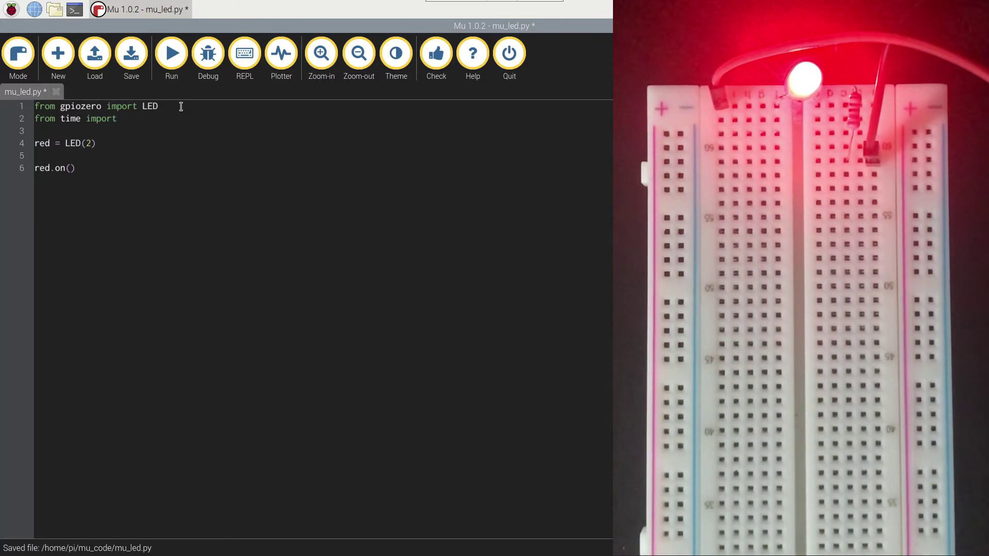
{"action": "type", "text": "sleep"}
{"action": "key", "text": "Escape"}
{"action": "left_click", "coordinate": [97, 168]}
{"action": "key", "text": "ctrl+s"}
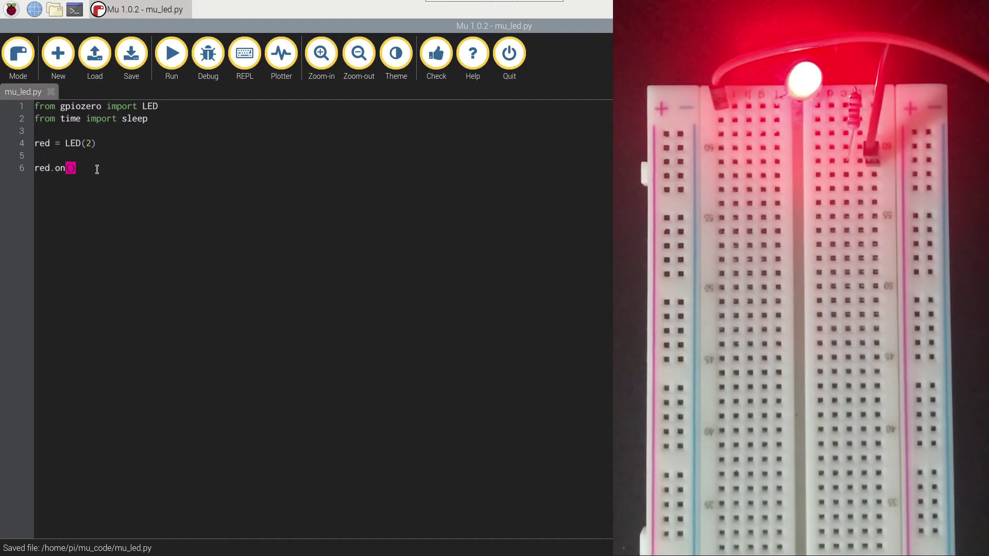
- Write 'while True:', red.off() and sleep(1) above red.on(), saving along the way
{"action": "key", "text": "Up"}
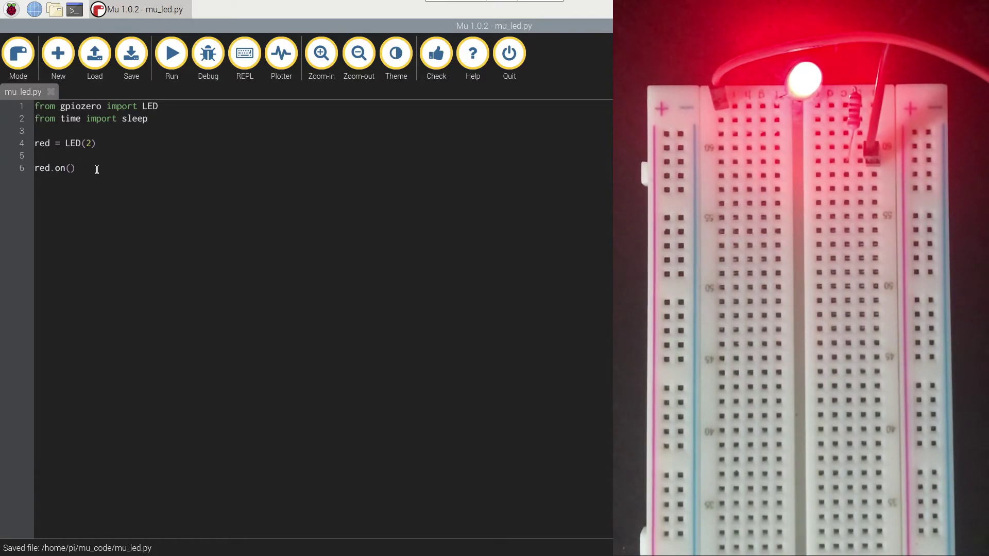
{"action": "key", "text": "Return"}
{"action": "type", "text": "red.off()"}
{"action": "key", "text": "Return"}
{"action": "type", "text": "leep("}
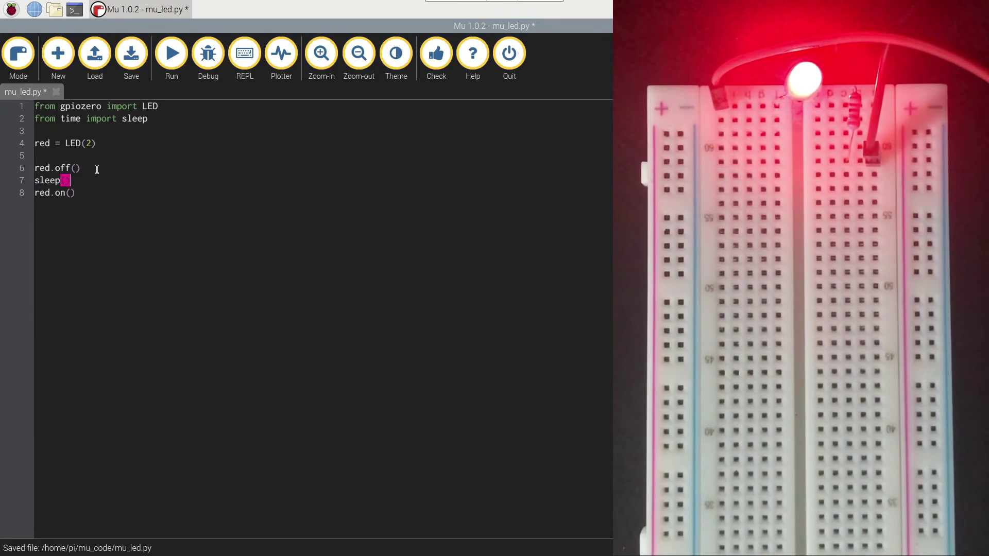
{"action": "type", "text": "1"}
{"action": "key", "text": "ctrl+s"}
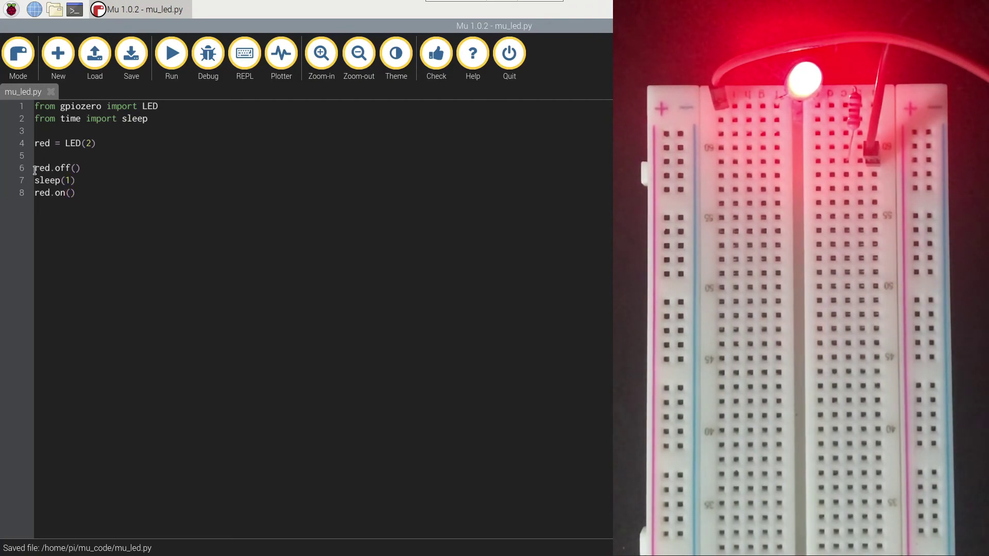
{"action": "type", "text": "while T"}
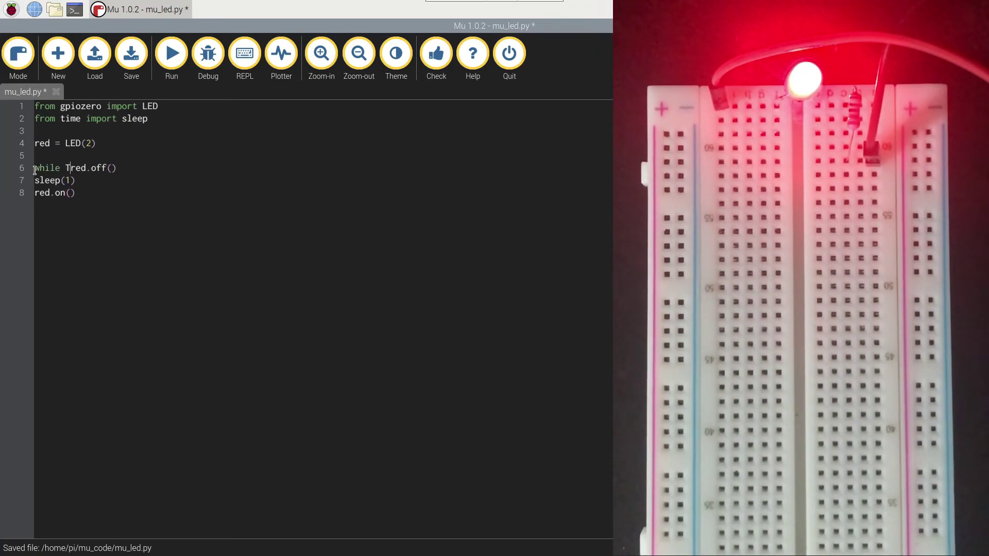
{"action": "type", "text": "rue:"}
{"action": "key", "text": "Return"}
{"action": "key", "text": "ctrl+s"}
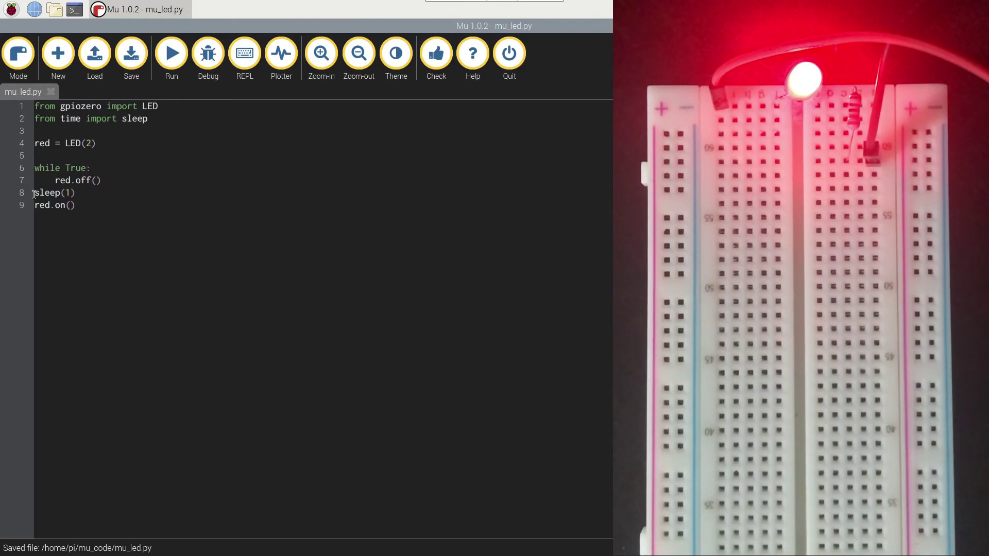
- Indent sleep(1) and red.on() into the loop and remove a stray 'r'
{"action": "left_click", "coordinate": [34, 193]}
{"action": "key", "text": "Tab"}
{"action": "left_click", "coordinate": [38, 206]}
{"action": "key", "text": "Tab"}
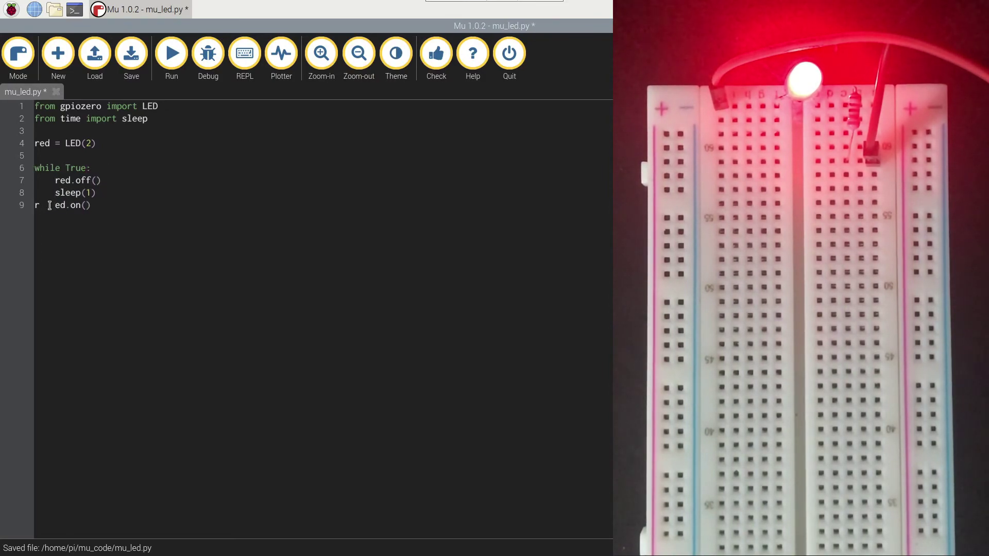
{"action": "type", "text": "r"}
{"action": "key", "text": "Home"}
{"action": "key", "text": "Delete"}
{"action": "key", "text": "ctrl+s"}
{"action": "left_click", "coordinate": [93, 206]}
{"action": "left_click", "coordinate": [116, 167]}
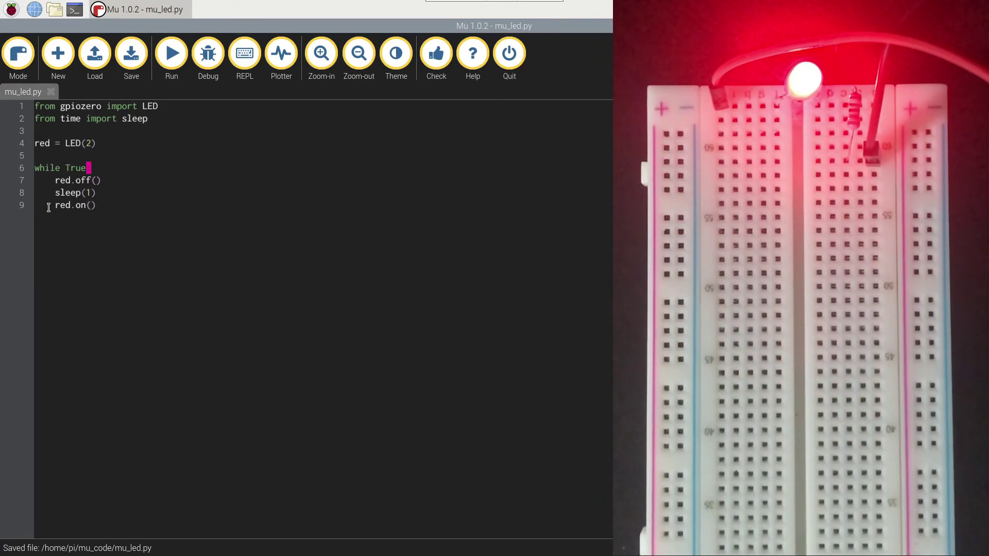
{"action": "left_click", "coordinate": [108, 205]}
{"action": "type", "text": ":"}
{"action": "key", "text": "Return"}
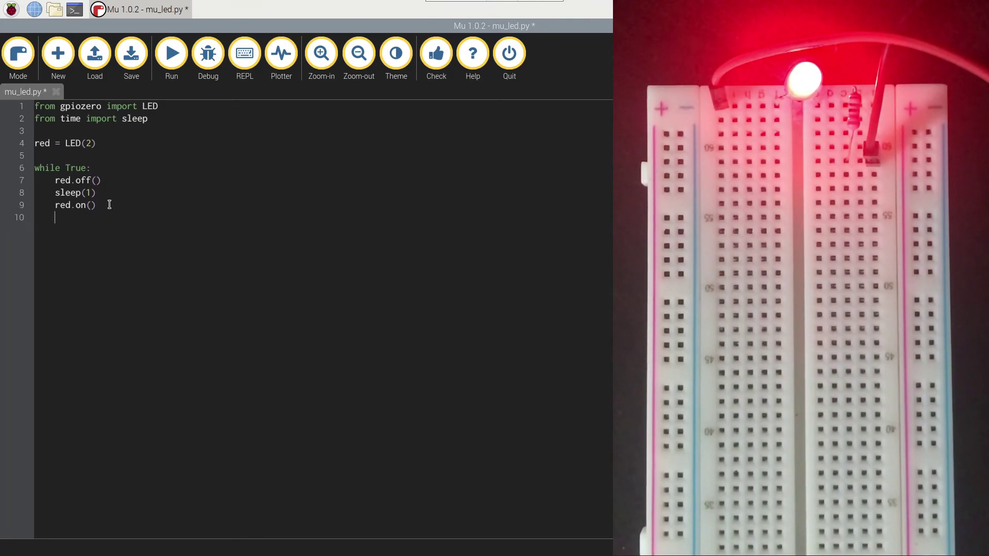
{"action": "type", "text": "sleep("}
{"action": "type", "text": "1"}
- Finish the loop with sleep(1) and the while True colon, then run mu_led.py
{"action": "left_click", "coordinate": [92, 168]}
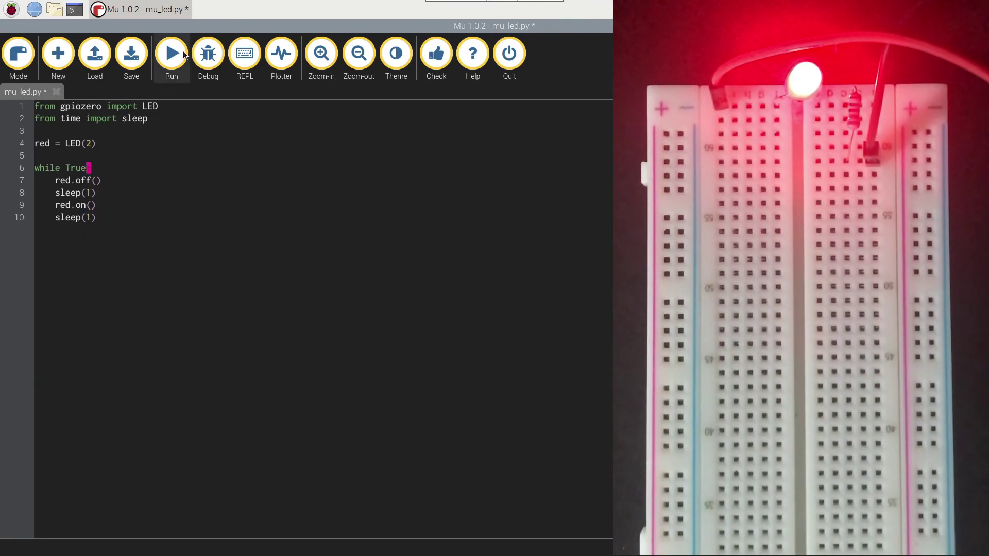
{"action": "left_click", "coordinate": [171, 53]}
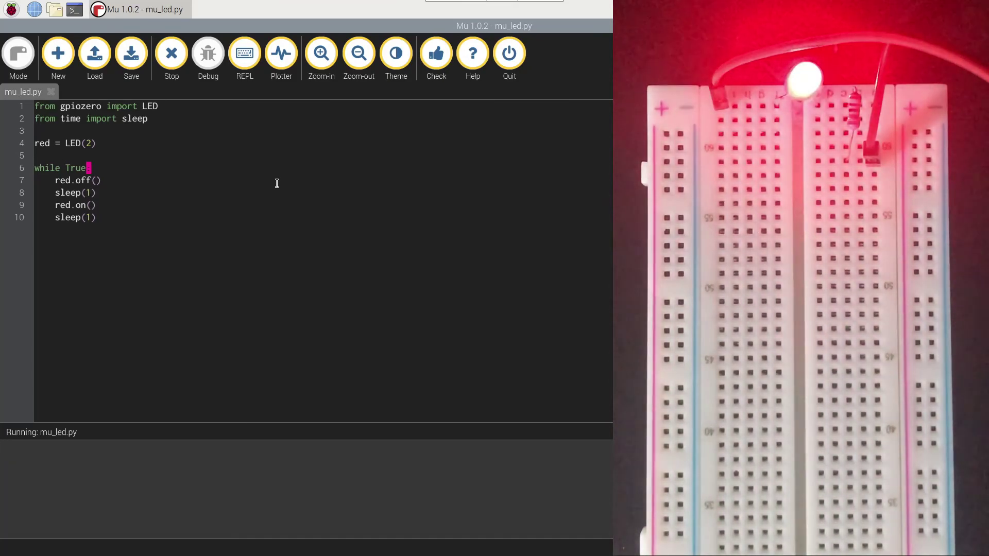
{"action": "left_click", "coordinate": [83, 154]}
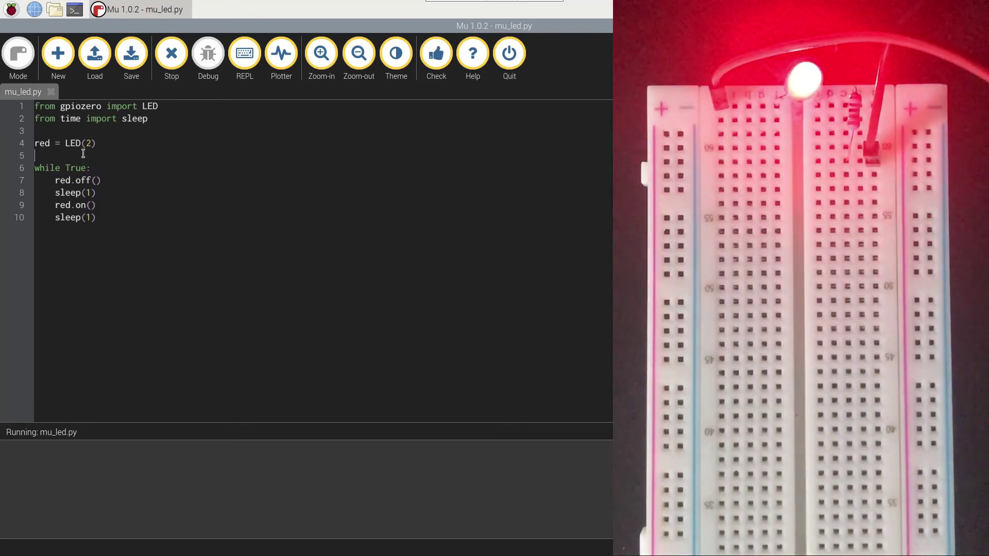